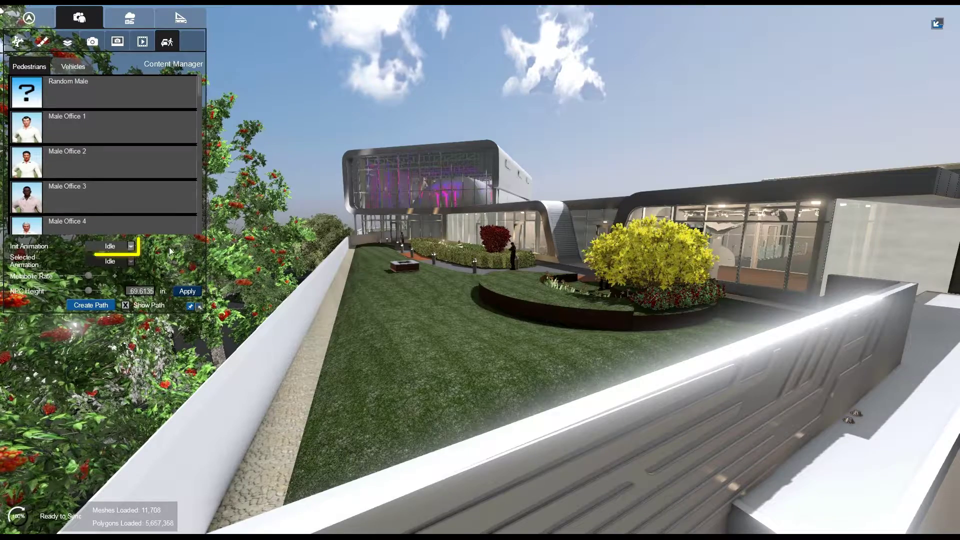
# Review the Idle and Sit options available for the pedestrians' initial animation
pyautogui.click(129, 247)
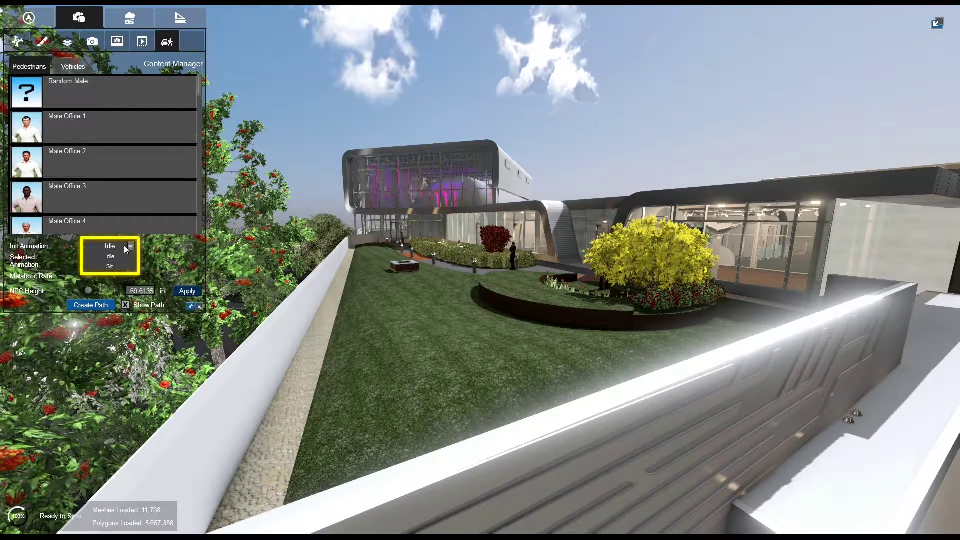
pyautogui.click(121, 257)
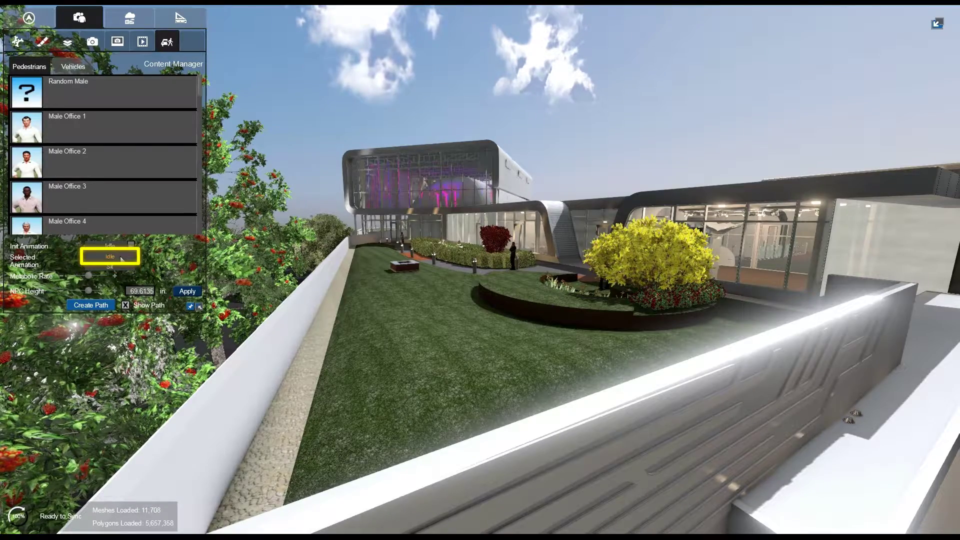
pyautogui.click(121, 259)
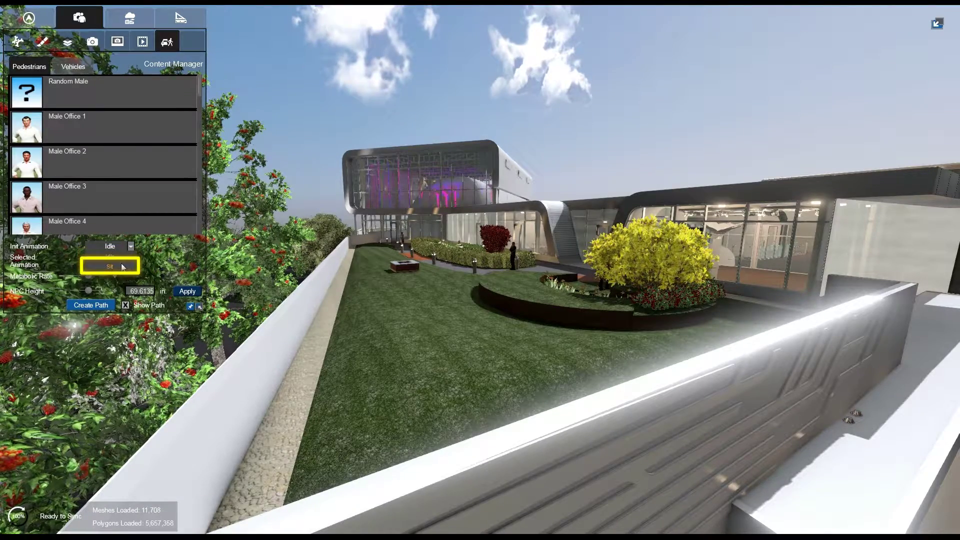
pyautogui.click(120, 265)
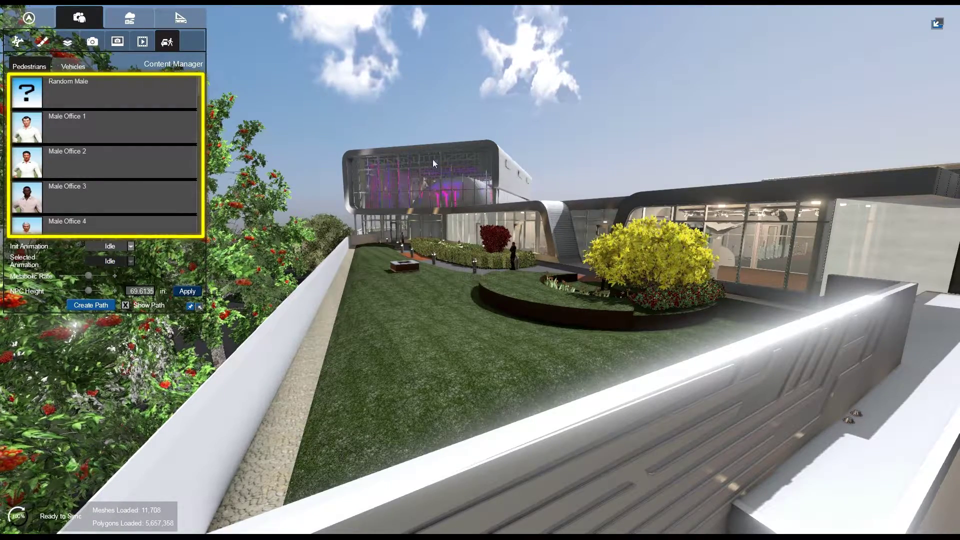
# Place a Random Male pedestrian on the lawn behind the brick fire pit and rotate him toward it
pyautogui.click(38, 106)
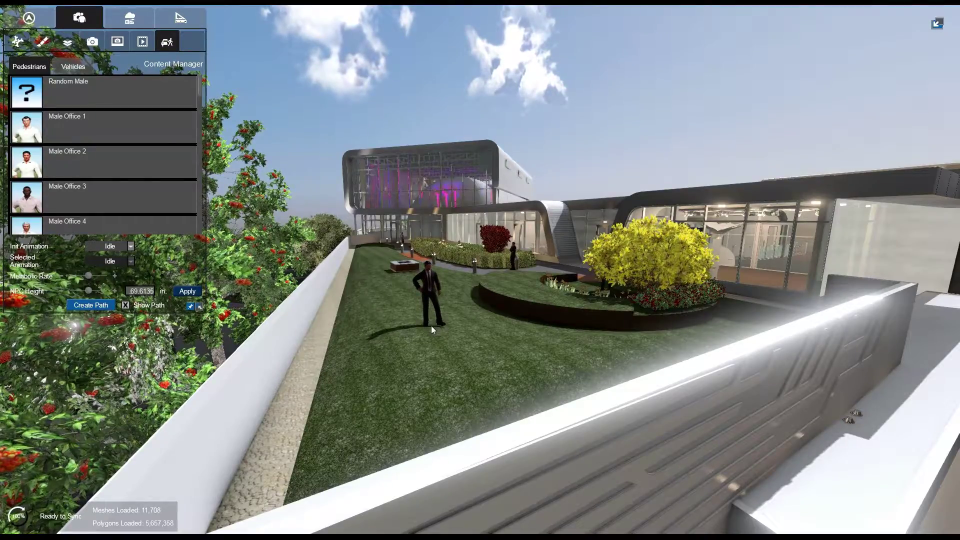
pyautogui.moveTo(429, 329); pyautogui.dragTo(271, 370, button='right')
pyautogui.press('w')
pyautogui.press('s')
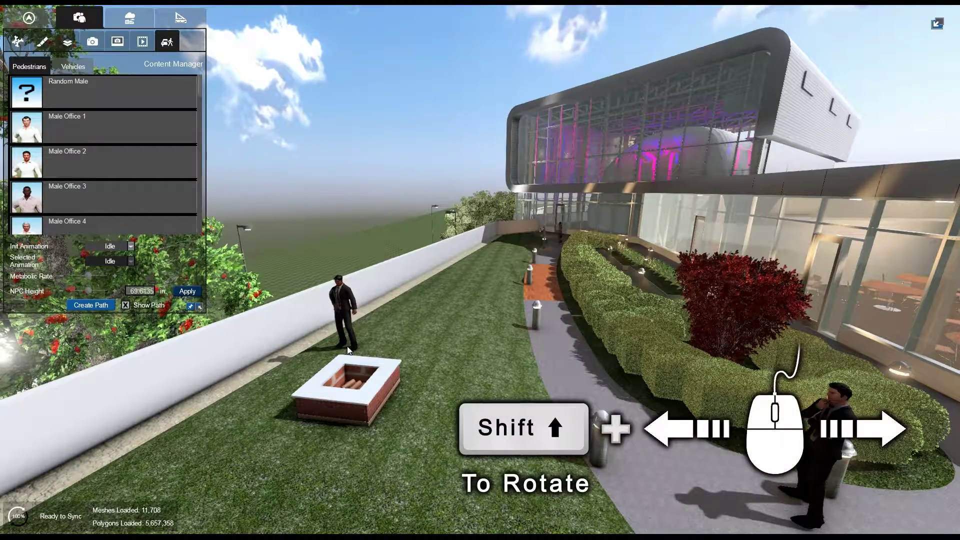
pyautogui.press('shift')
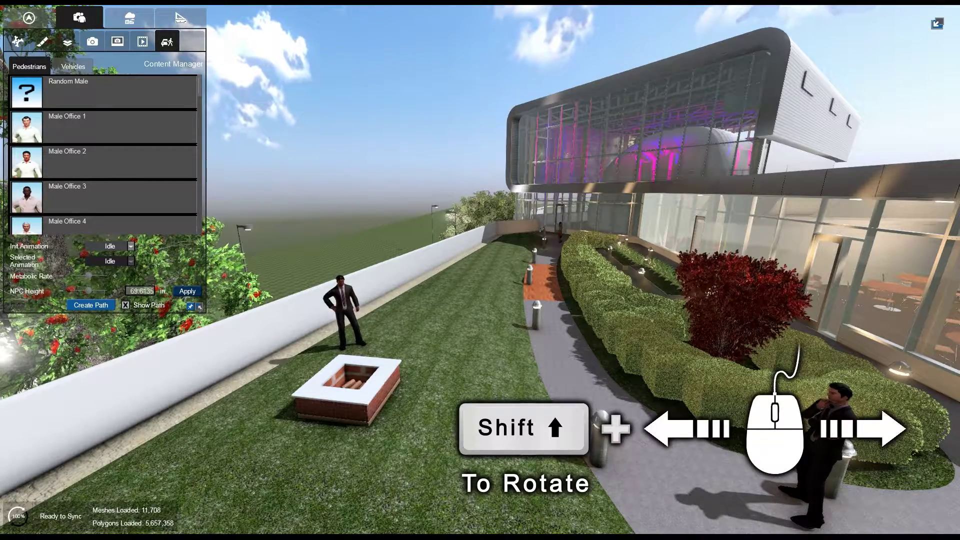
pyautogui.click(334, 353)
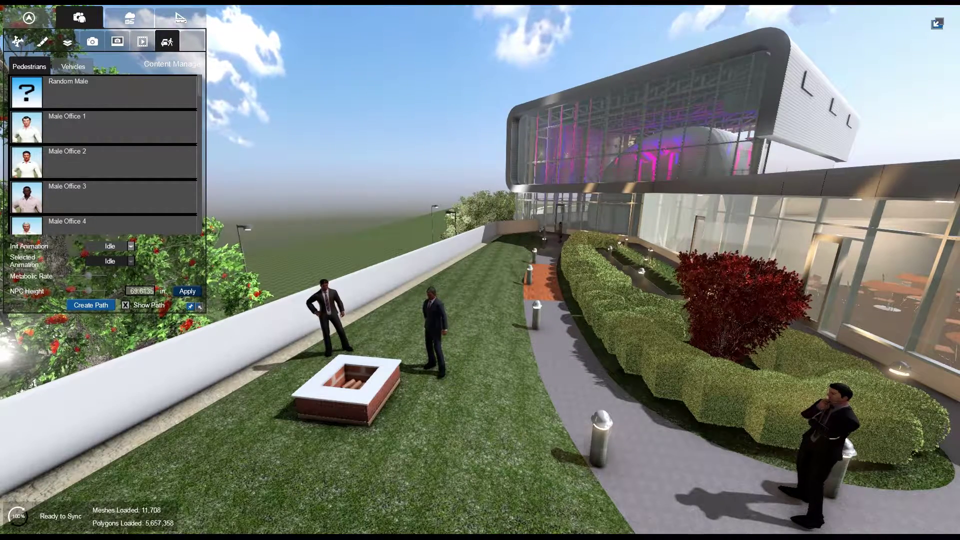
# Add three more Random Male pedestrians around the brick fire pit and end the placement
pyautogui.click(435, 372)
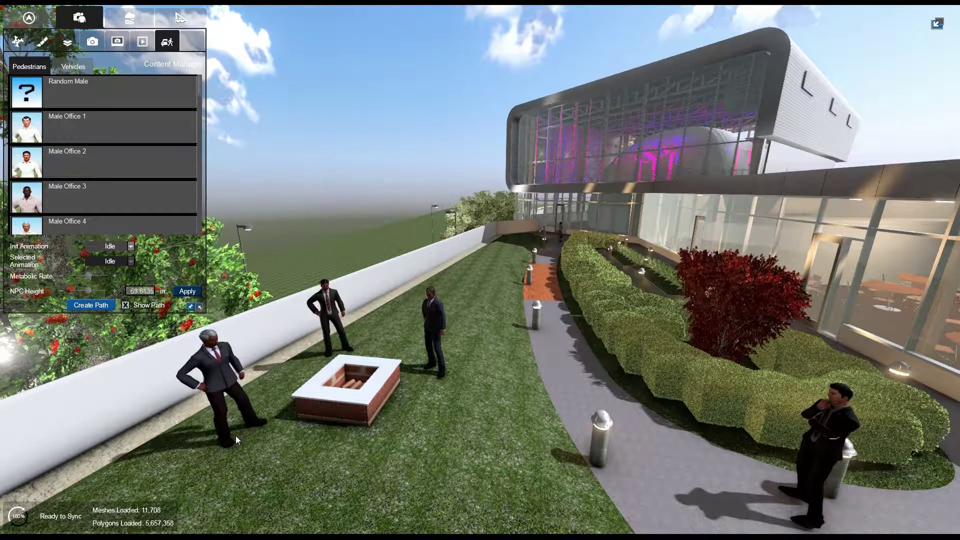
pyautogui.click(244, 423)
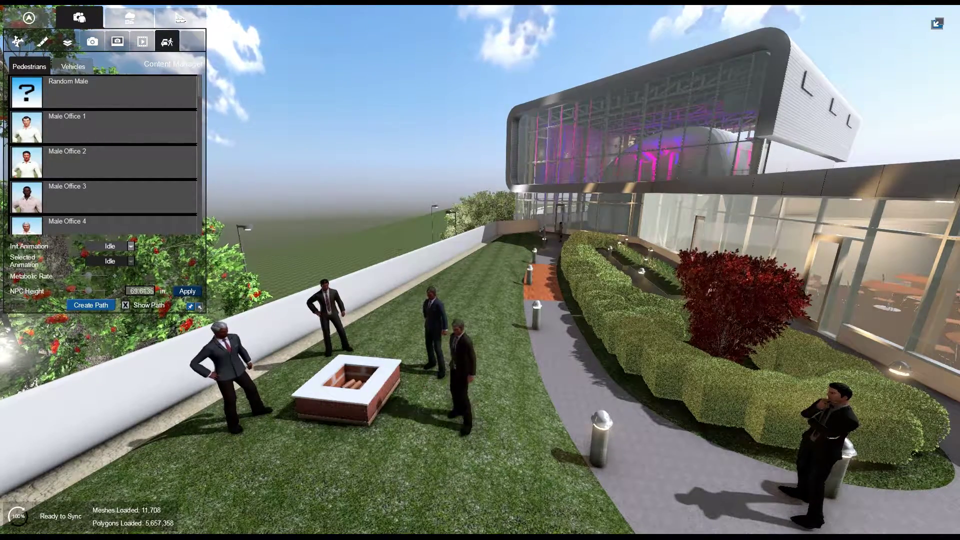
pyautogui.click(461, 419)
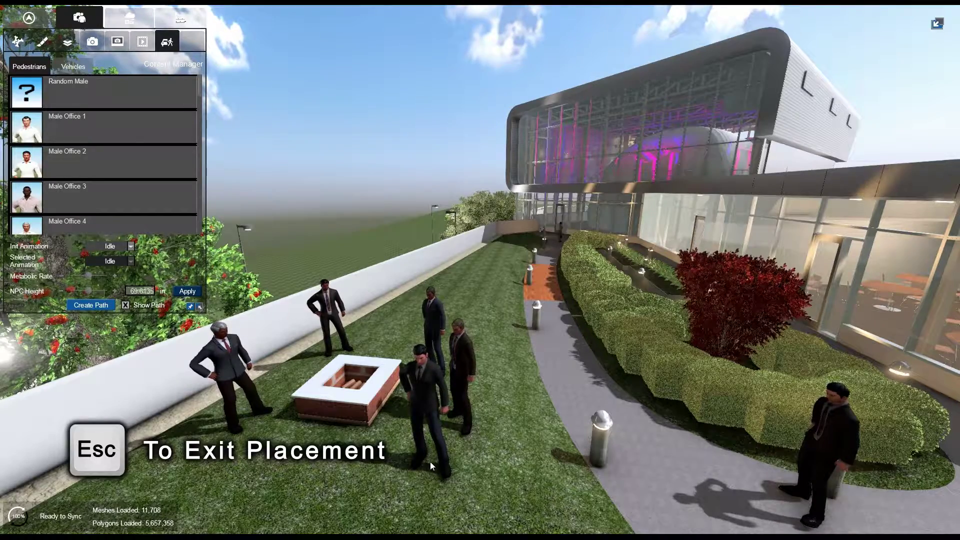
pyautogui.press('Escape')
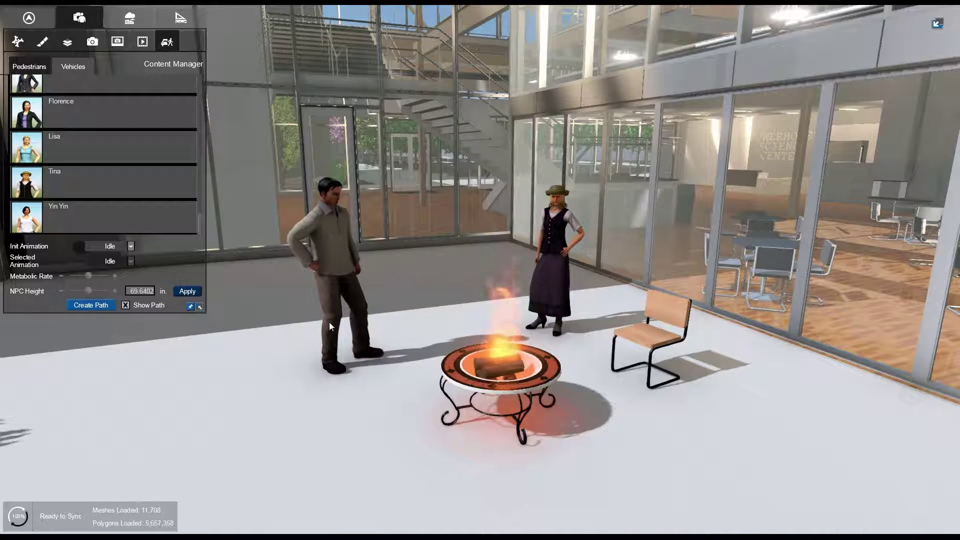
# Set the initial animation to Sit and place the Yin Yin pedestrian on the chair beside the round fire bowl
pyautogui.click(131, 245)
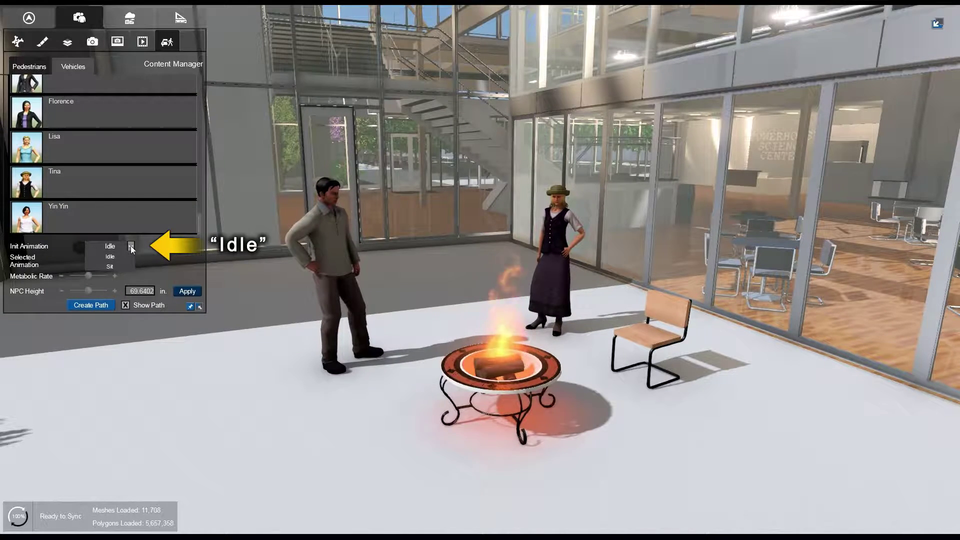
pyautogui.click(115, 268)
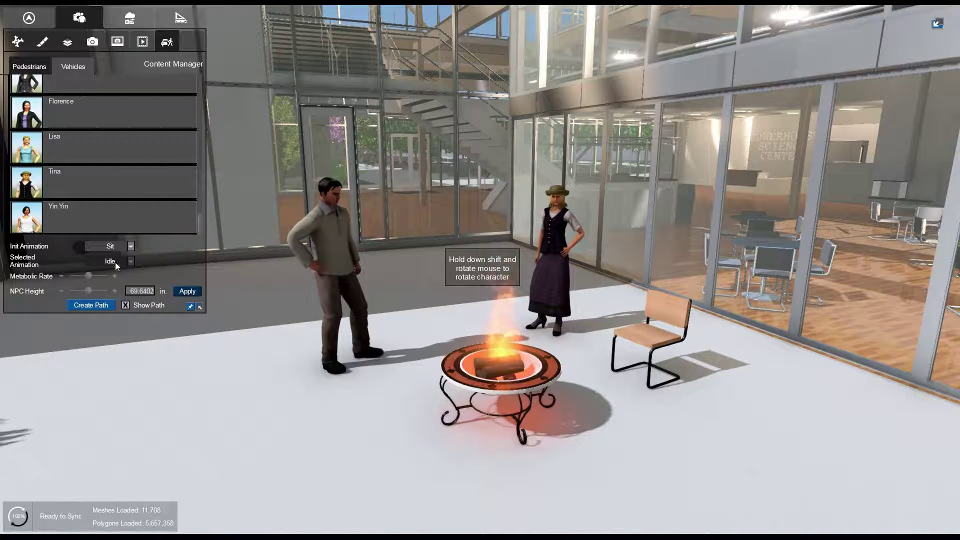
pyautogui.click(93, 211)
pyautogui.moveTo(93, 212); pyautogui.dragTo(645, 345)
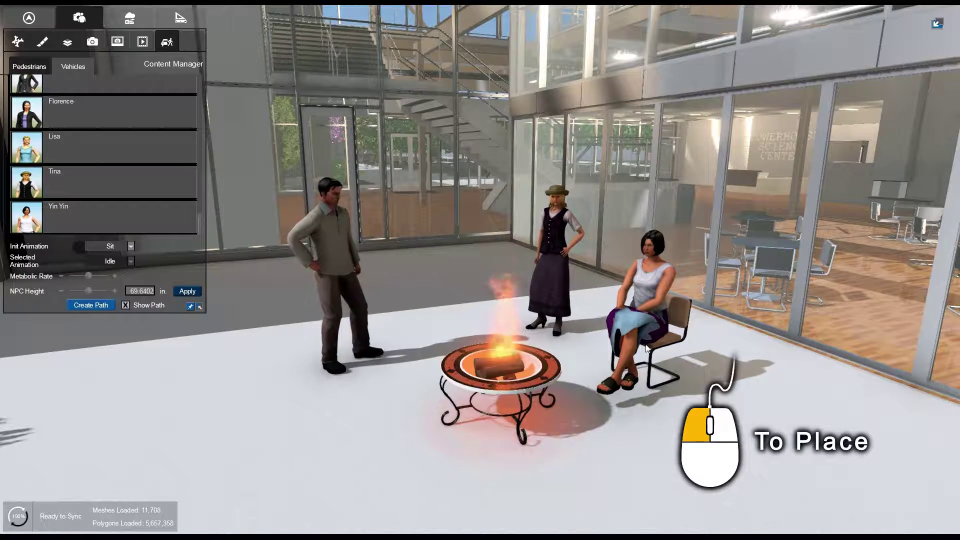
pyautogui.click(646, 345)
pyautogui.click(622, 371)
pyautogui.press('Escape')
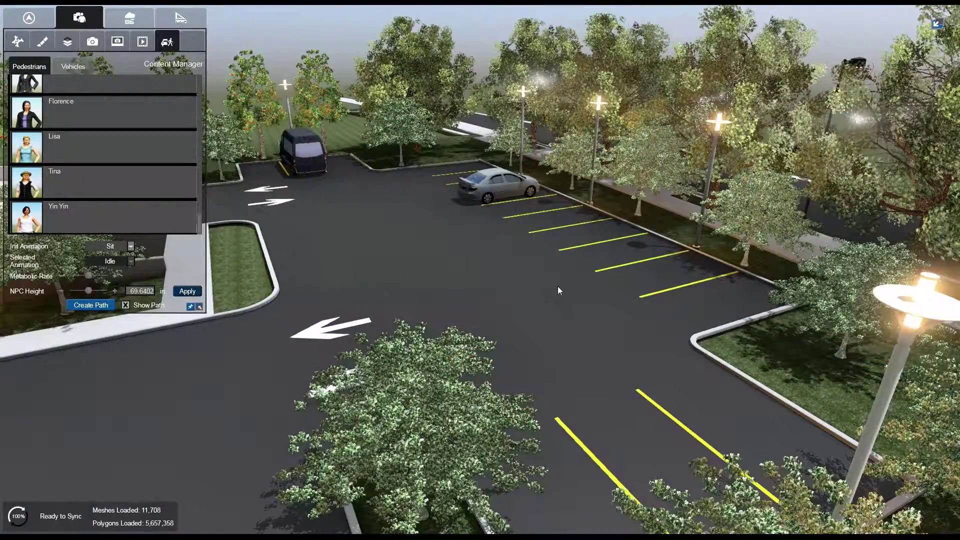
# Place an Econ vehicle in the empty parking space at the near end of the marked row
pyautogui.click(73, 67)
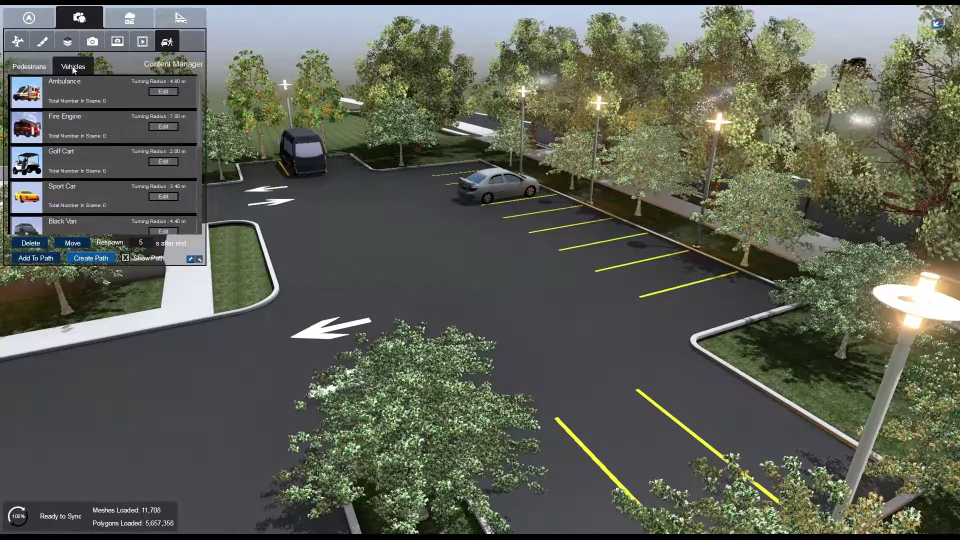
pyautogui.scroll(-5, 111, 199)
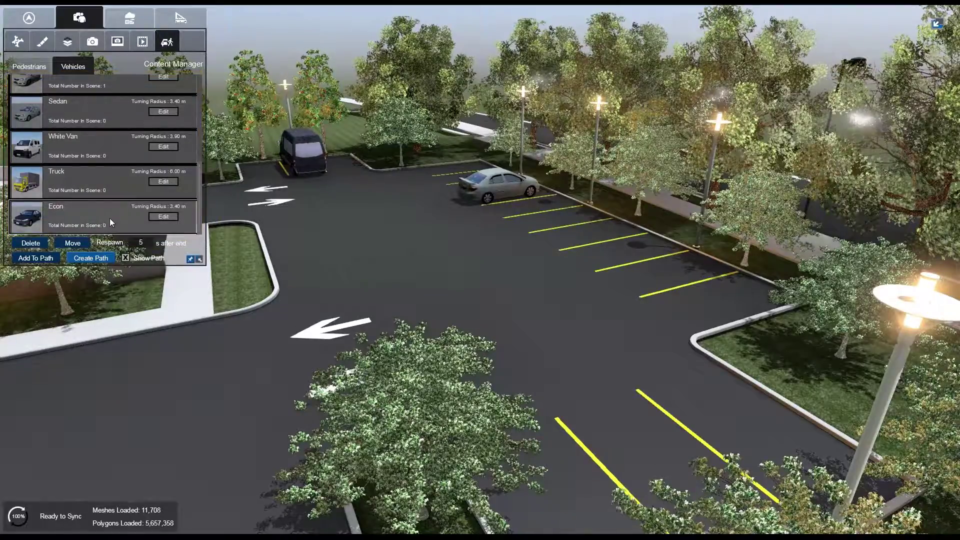
pyautogui.moveTo(109, 218); pyautogui.dragTo(656, 281)
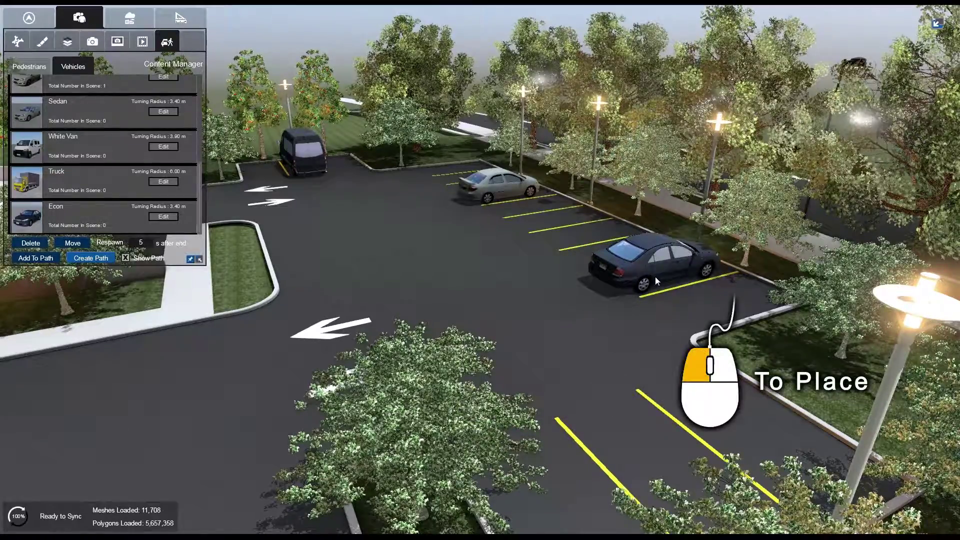
pyautogui.click(656, 281)
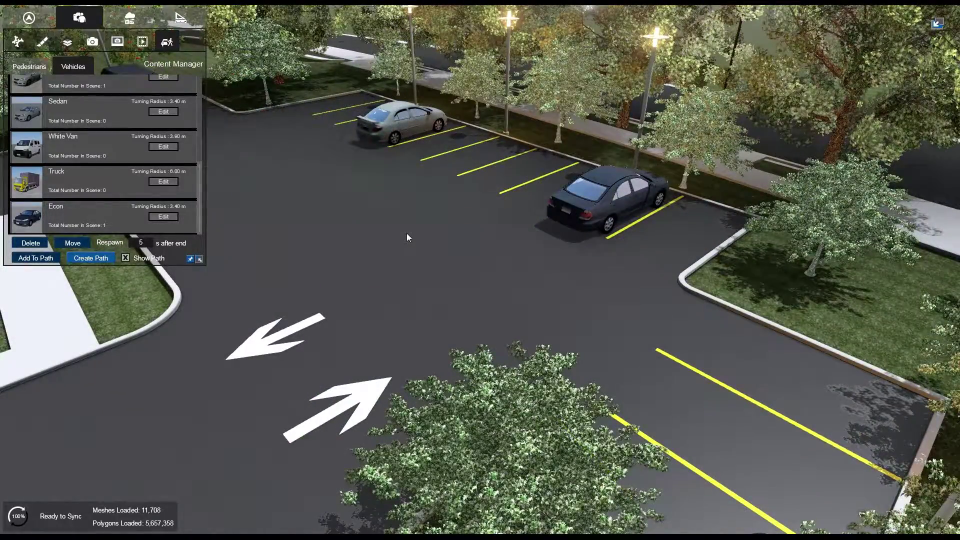
# Move the parked silver car to the parking space in the foreground and rotate it to fit
pyautogui.click(390, 141)
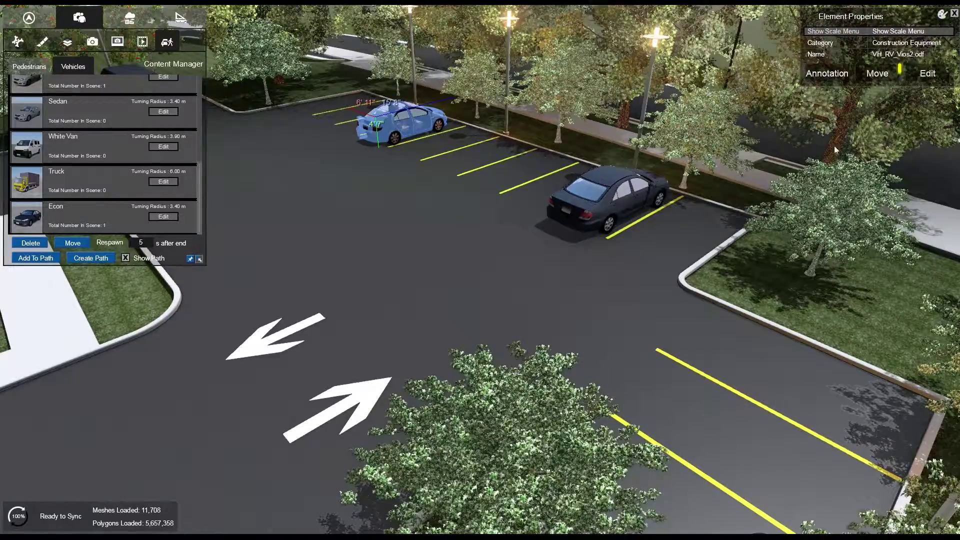
pyautogui.click(874, 74)
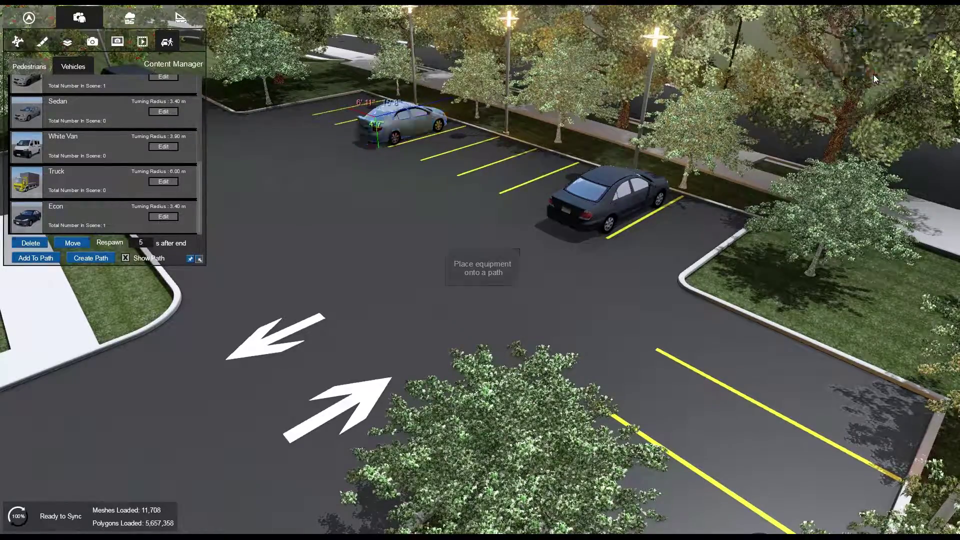
pyautogui.press('shift')
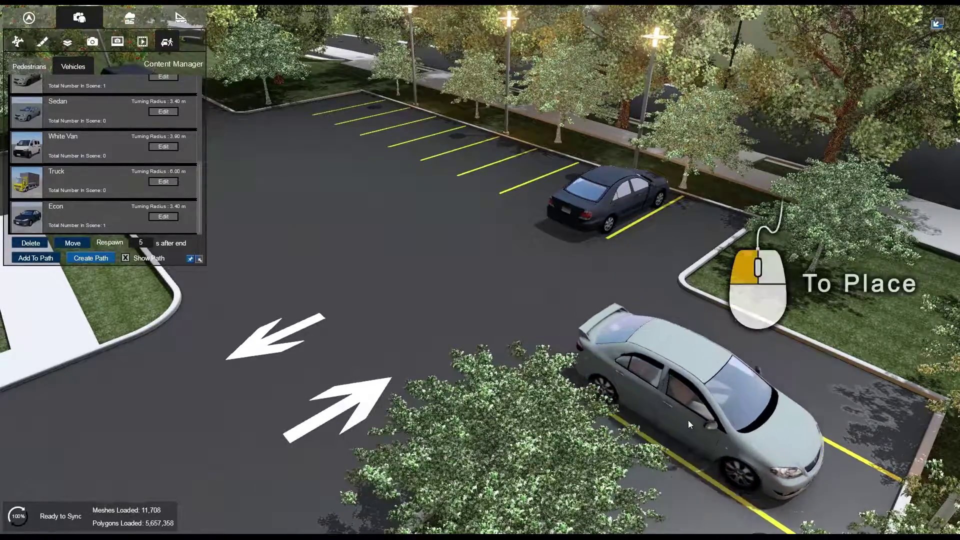
pyautogui.click(713, 433)
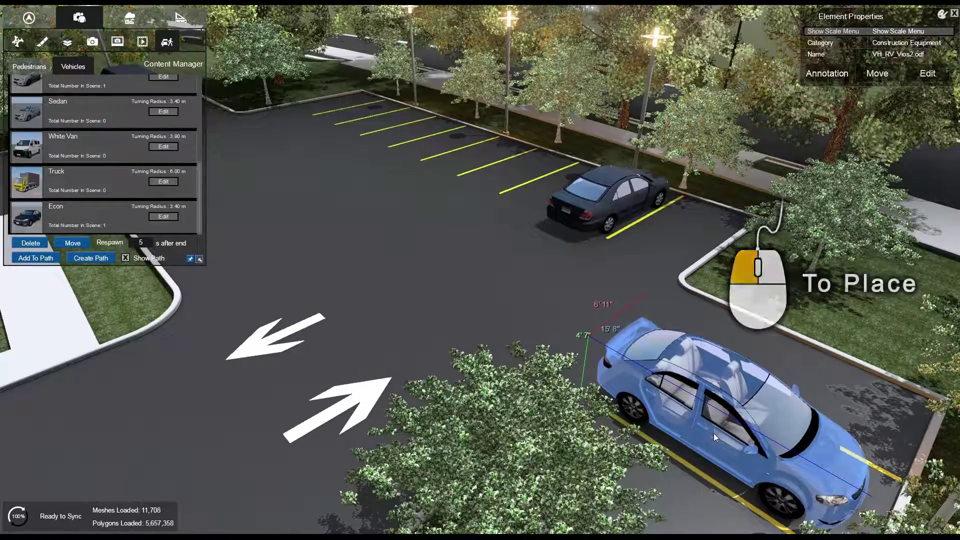
pyautogui.press('Escape')
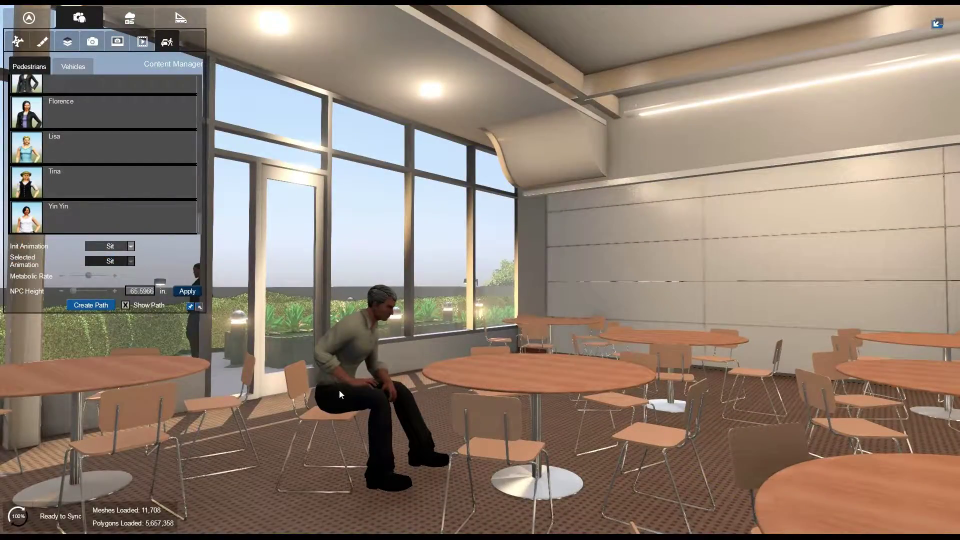
# Switch the seated pedestrian's selected animation to Idle and adjust his NPC height
pyautogui.click(339, 390)
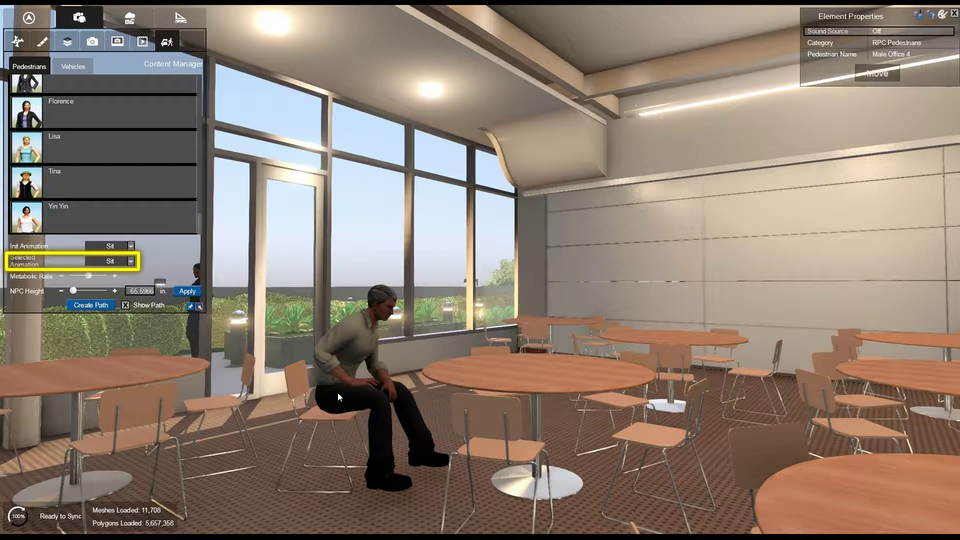
pyautogui.click(130, 262)
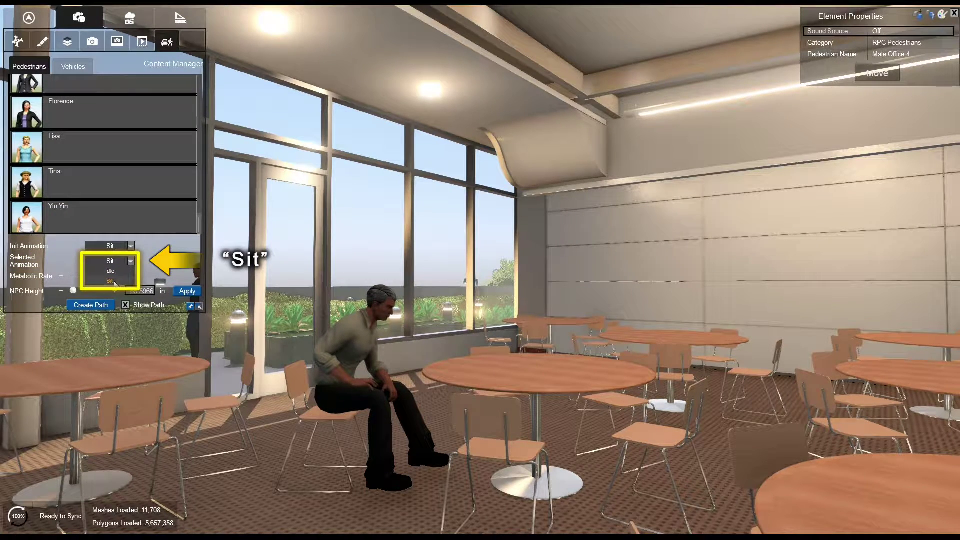
pyautogui.click(114, 272)
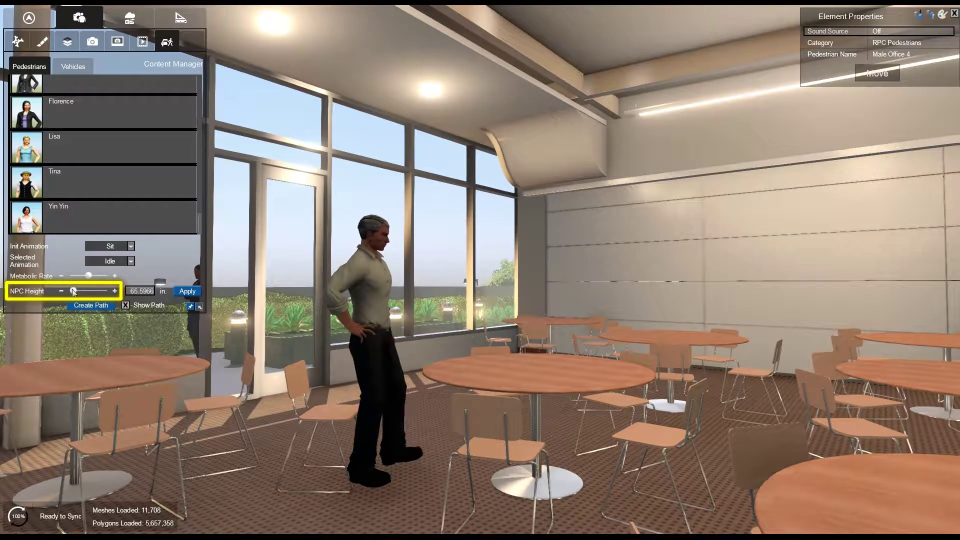
pyautogui.moveTo(73, 291); pyautogui.dragTo(110, 310)
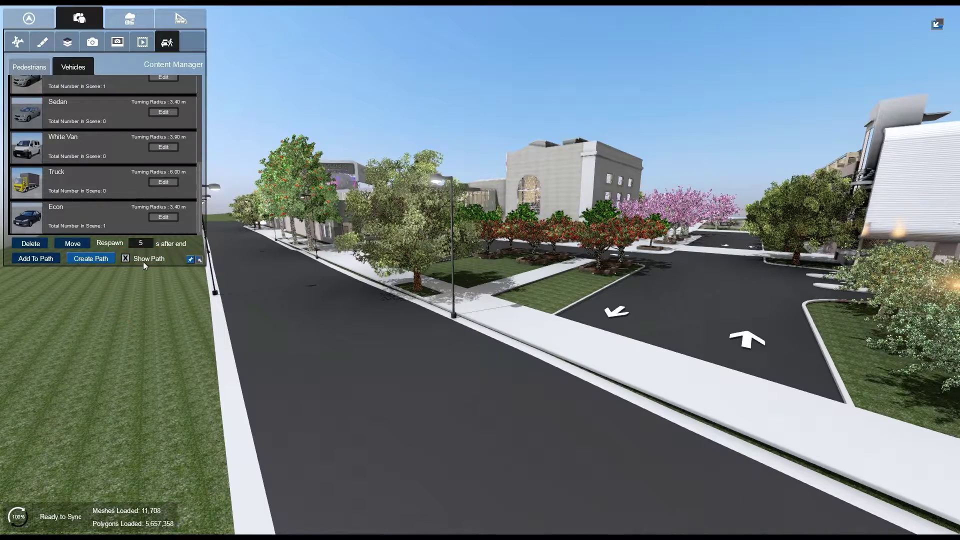
# Create a vehicle path along the main road, into the entrance drive, around the planted lawn, and back along the road
pyautogui.click(85, 257)
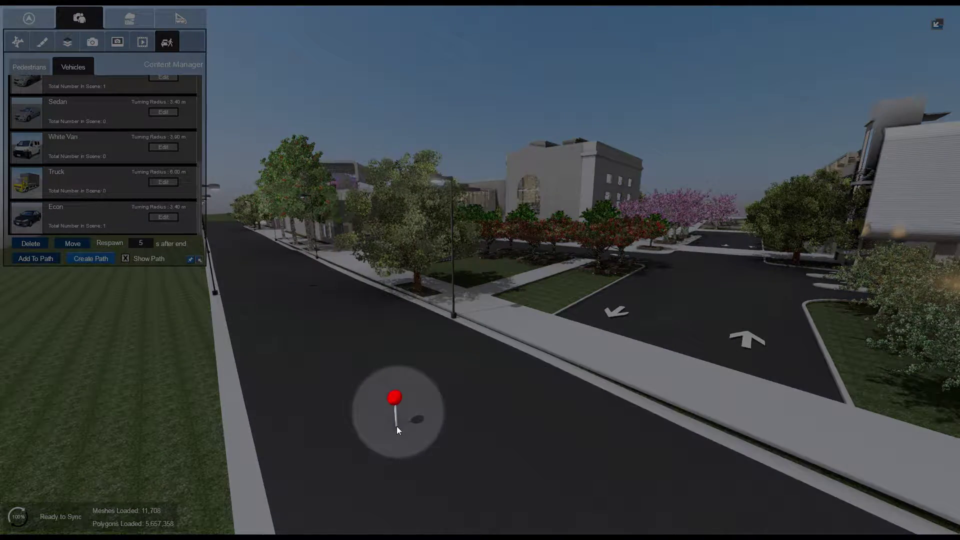
pyautogui.moveTo(395, 433); pyautogui.dragTo(401, 488, button='middle')
pyautogui.scroll(-5, 400, 489)
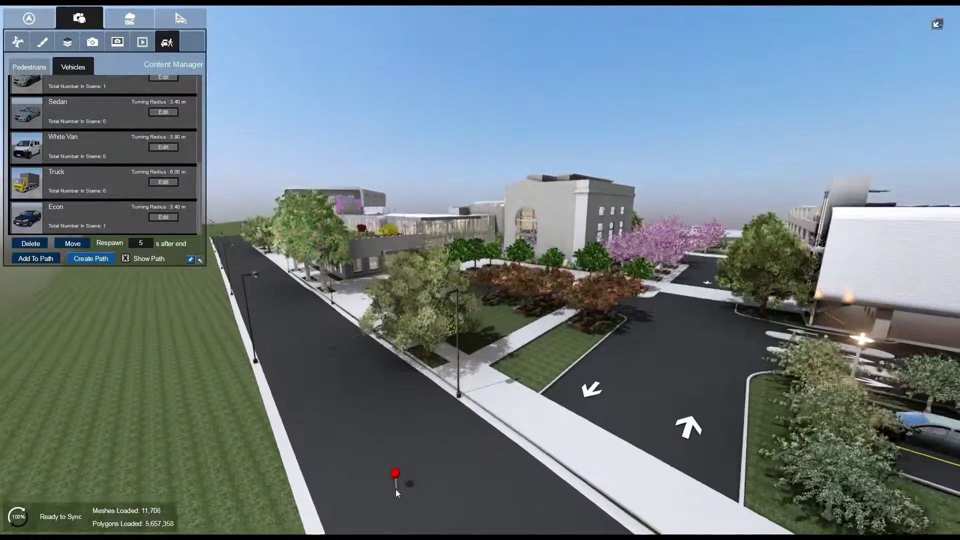
pyautogui.press('q')
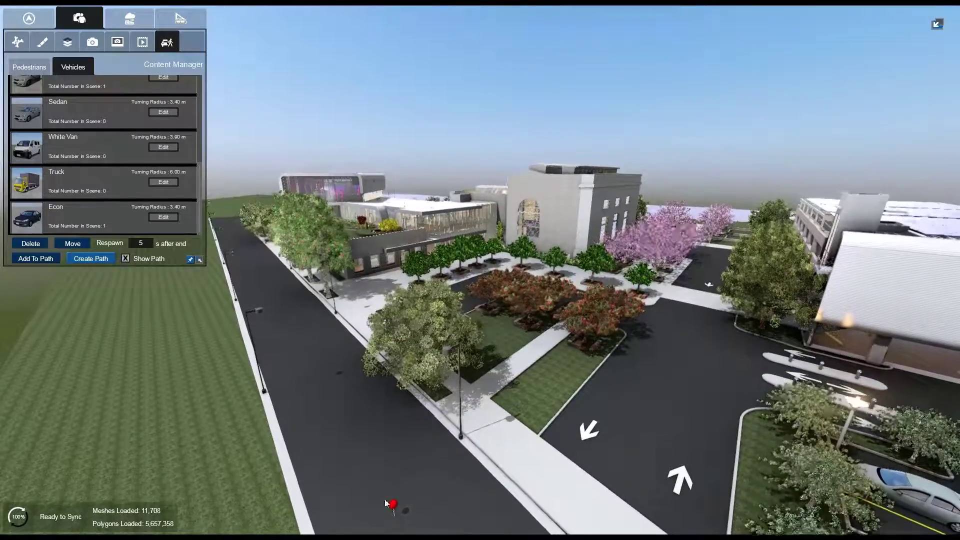
pyautogui.click(221, 229)
pyautogui.moveTo(320, 438); pyautogui.dragTo(479, 513, button='right')
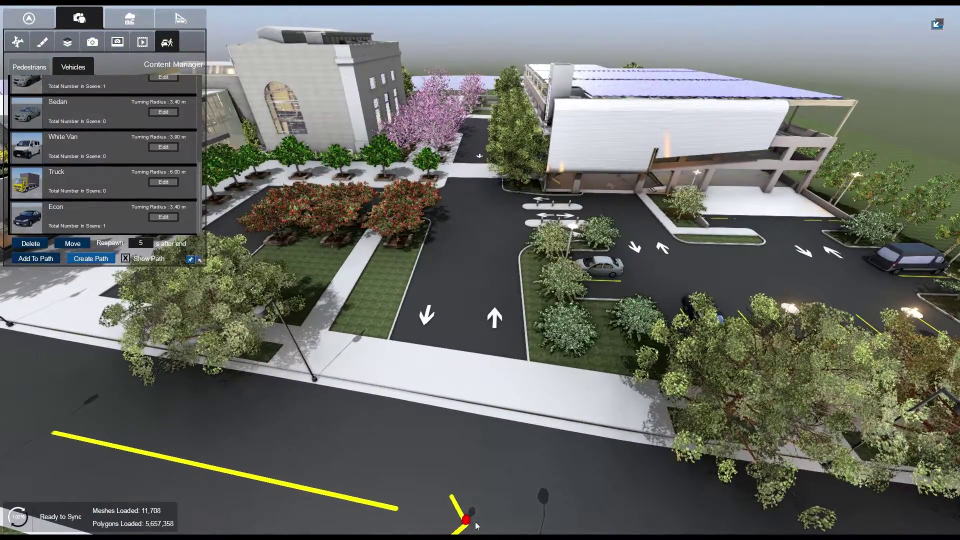
pyautogui.click(480, 526)
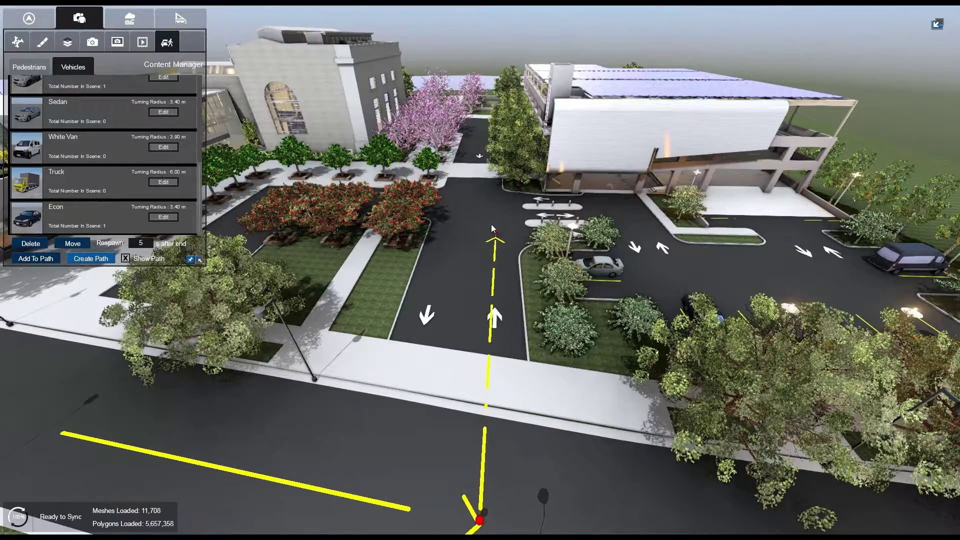
pyautogui.moveTo(495, 218); pyautogui.dragTo(498, 218)
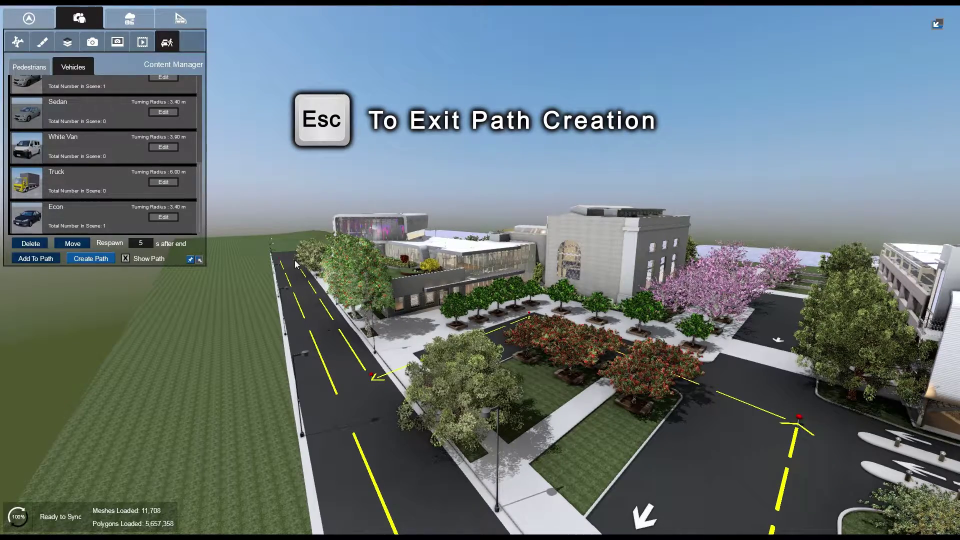
pyautogui.press('Escape')
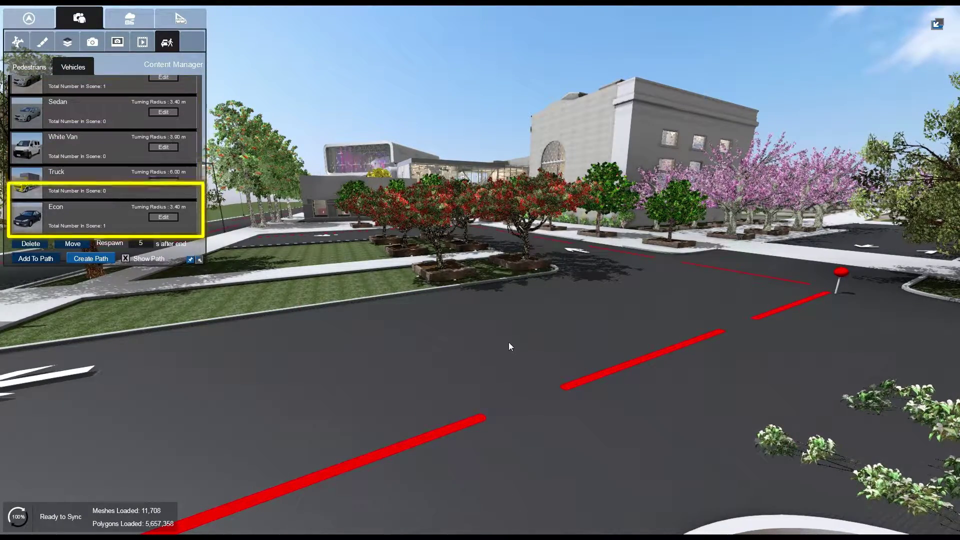
# Place an Econ car on the vehicle path in the entrance drive and a Florence pedestrian on the pavement beside it
pyautogui.moveTo(84, 215); pyautogui.dragTo(541, 383)
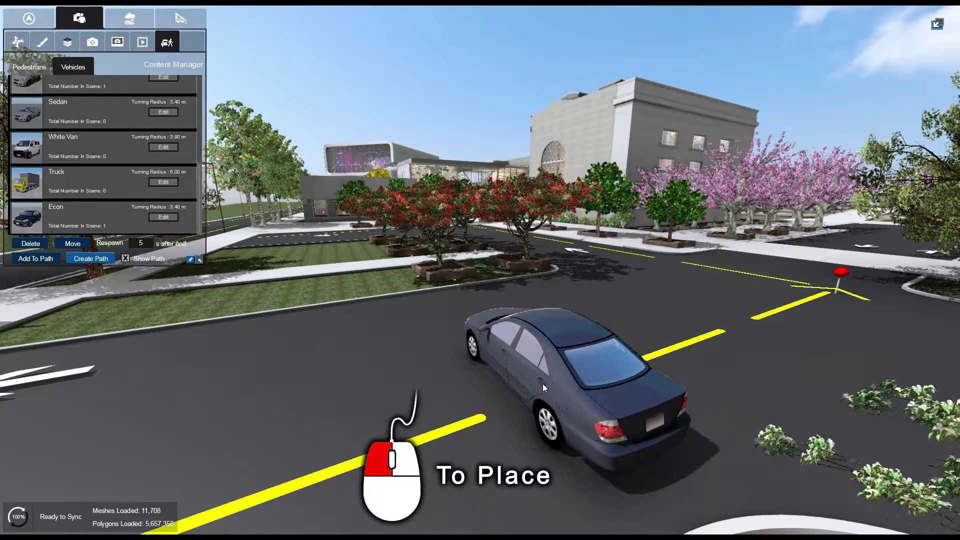
pyautogui.click(542, 386)
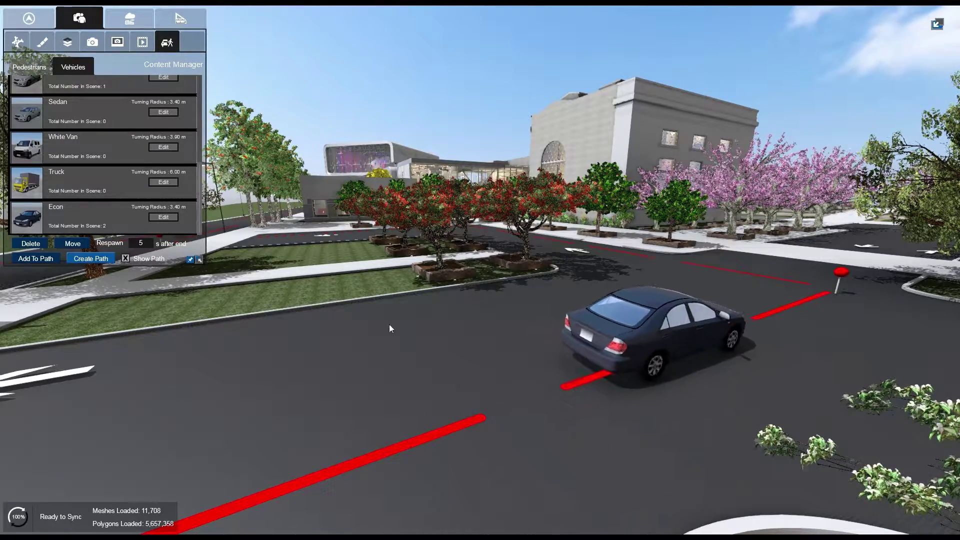
pyautogui.click(25, 64)
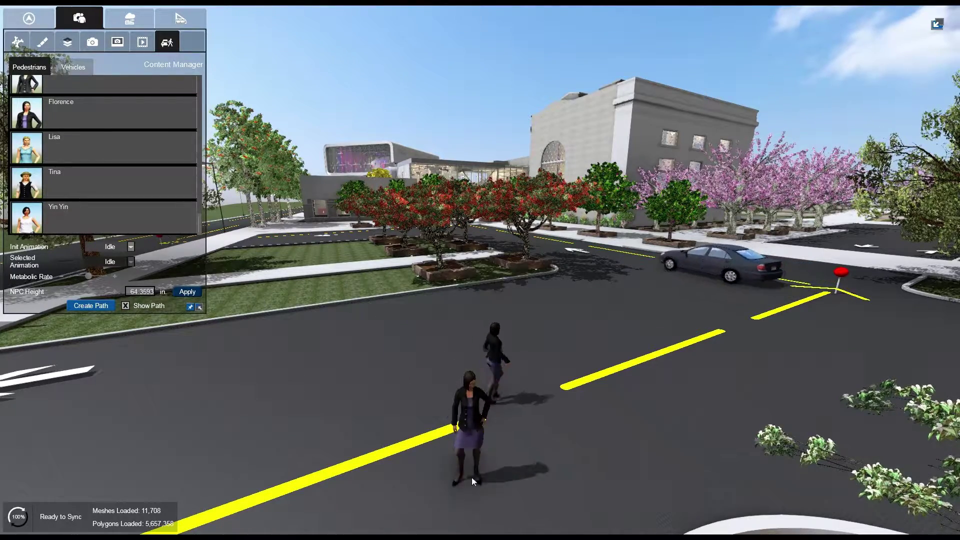
pyautogui.press('Escape')
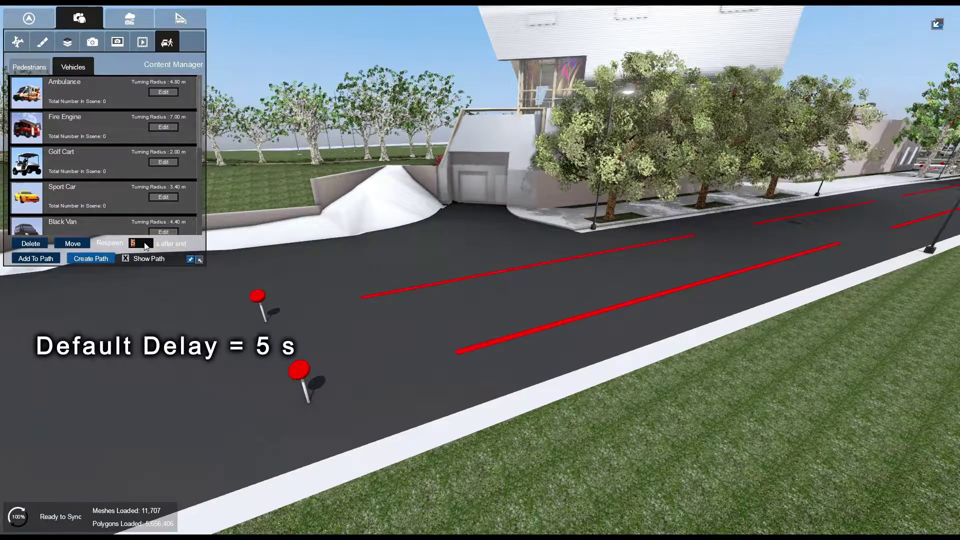
# Set the respawn delay for vehicles that reach the end of the road path
pyautogui.press('Return')
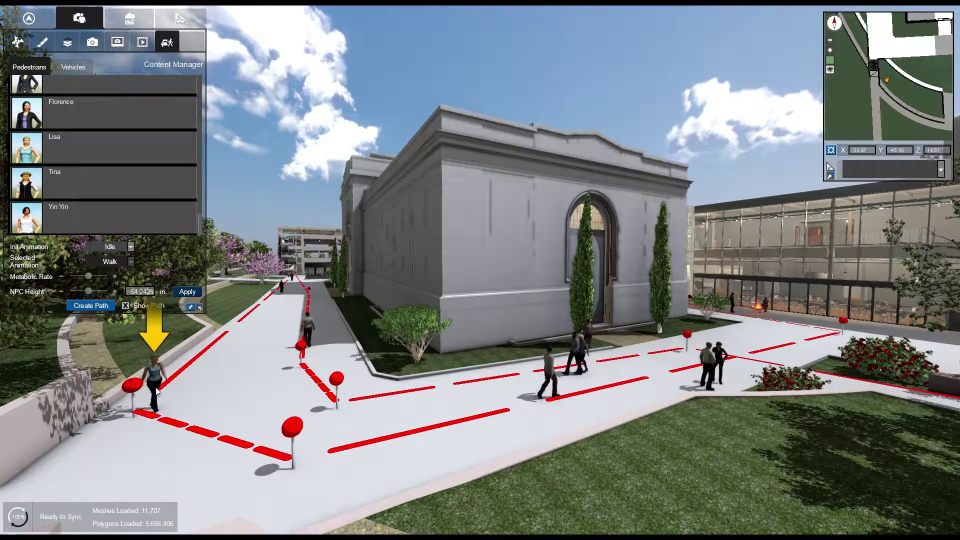
# Raise the metabolic rate of the walking Lisa pedestrian slightly and hide the pedestrian paths
pyautogui.click(168, 386)
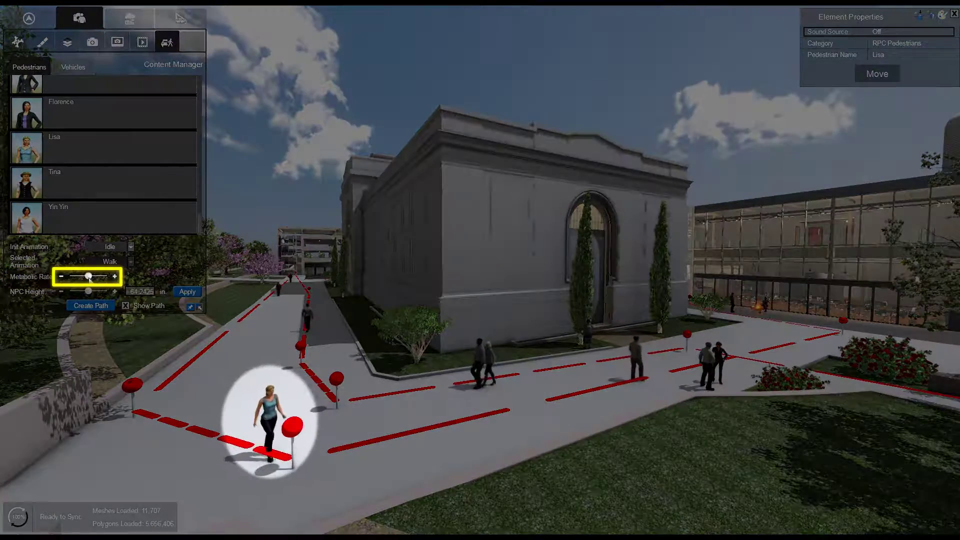
pyautogui.moveTo(88, 276)
pyautogui.mouseDown()
pyautogui.moveTo(107, 277)
pyautogui.moveTo(70, 277)
pyautogui.moveTo(92, 276)
pyautogui.mouseUp()
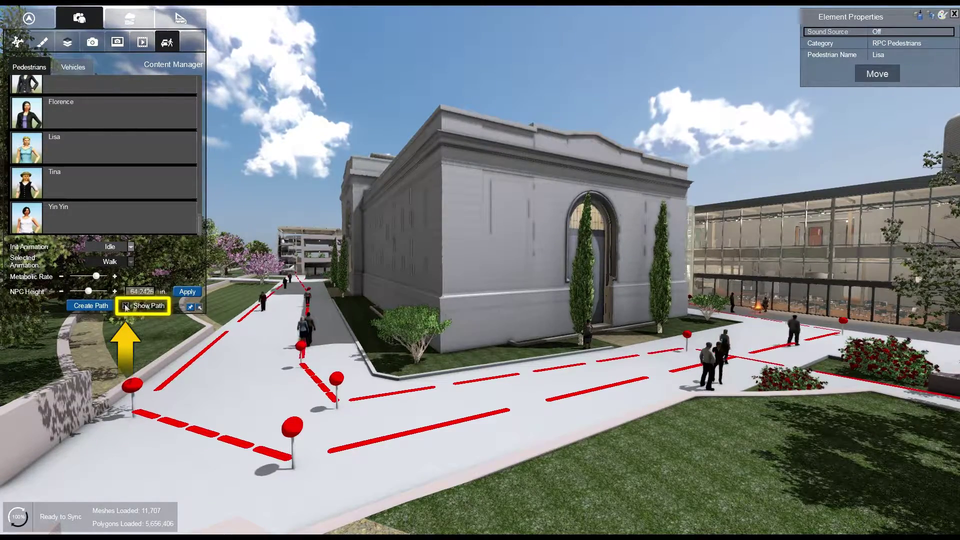
pyautogui.click(125, 306)
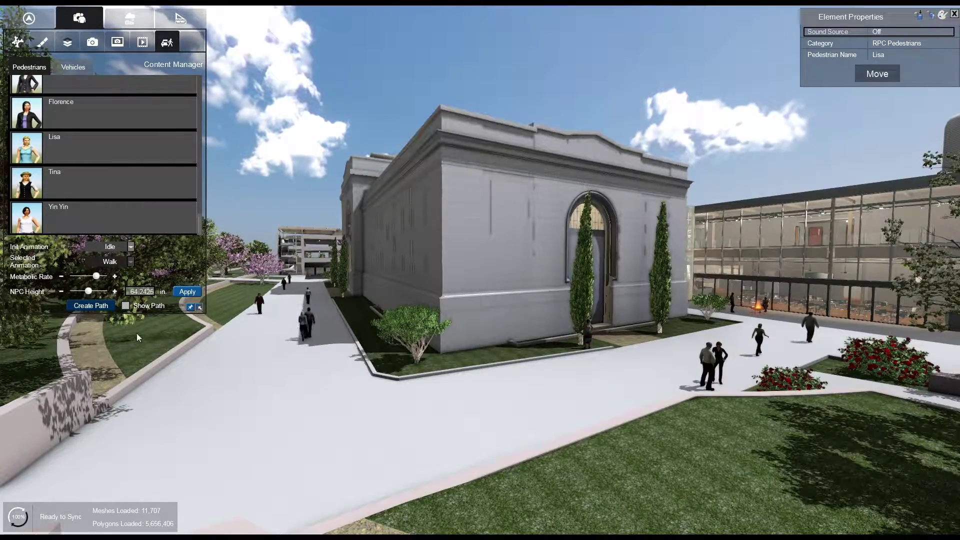